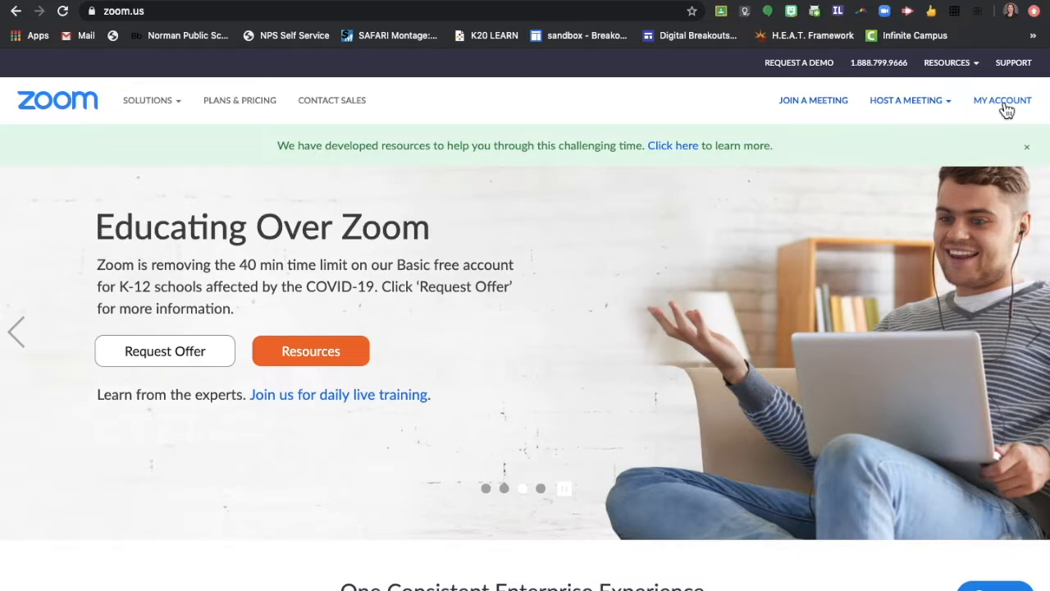
Step: Go to My Account on zoom.us to view the signed-in user's profile
click(1005, 107)
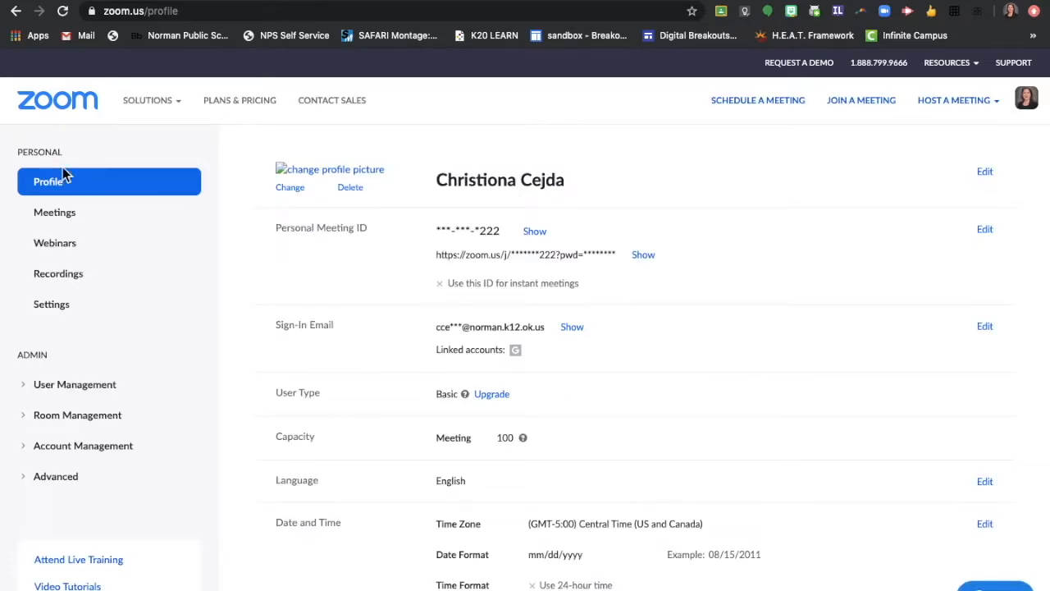
Step: Switch from the profile page to the account's Meeting settings
click(50, 310)
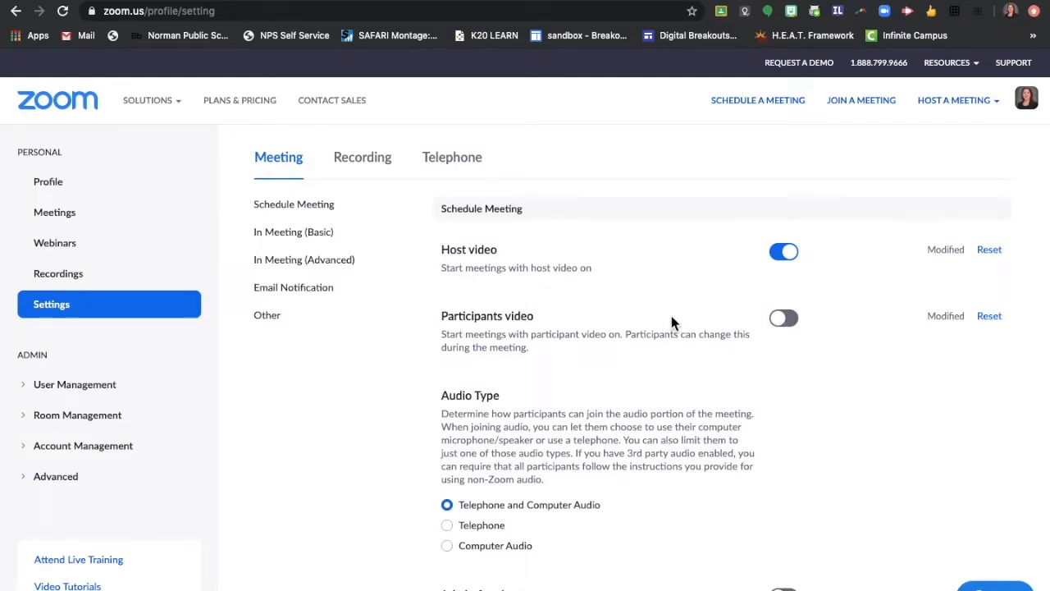
Step: Scroll past the password options to the In Meeting (Basic) Chat and Private chat settings
scroll(671, 322, down, 5)
scroll(671, 323, down, 3)
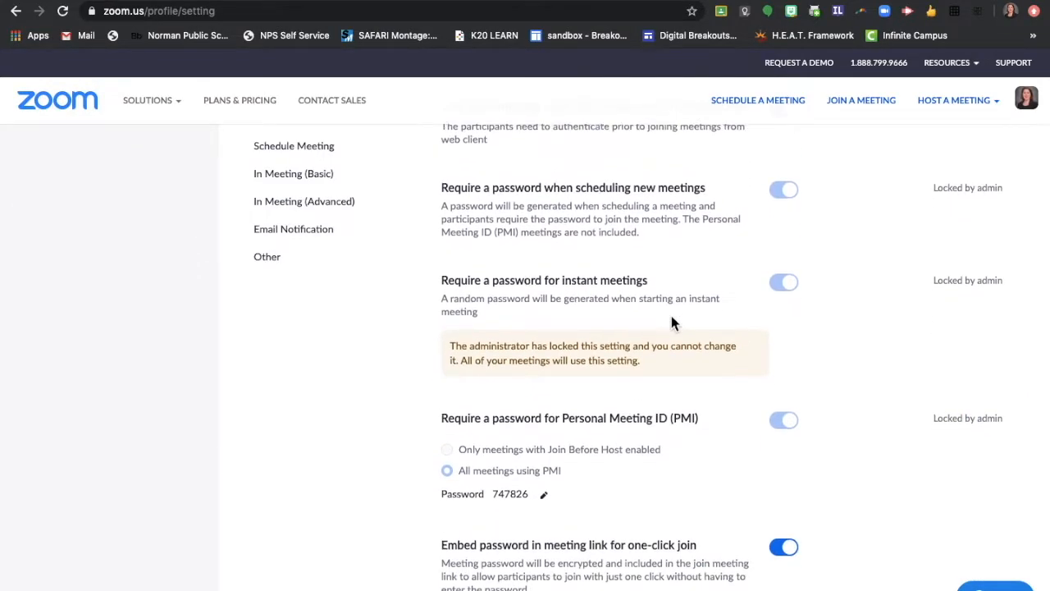
scroll(657, 222, down, 1)
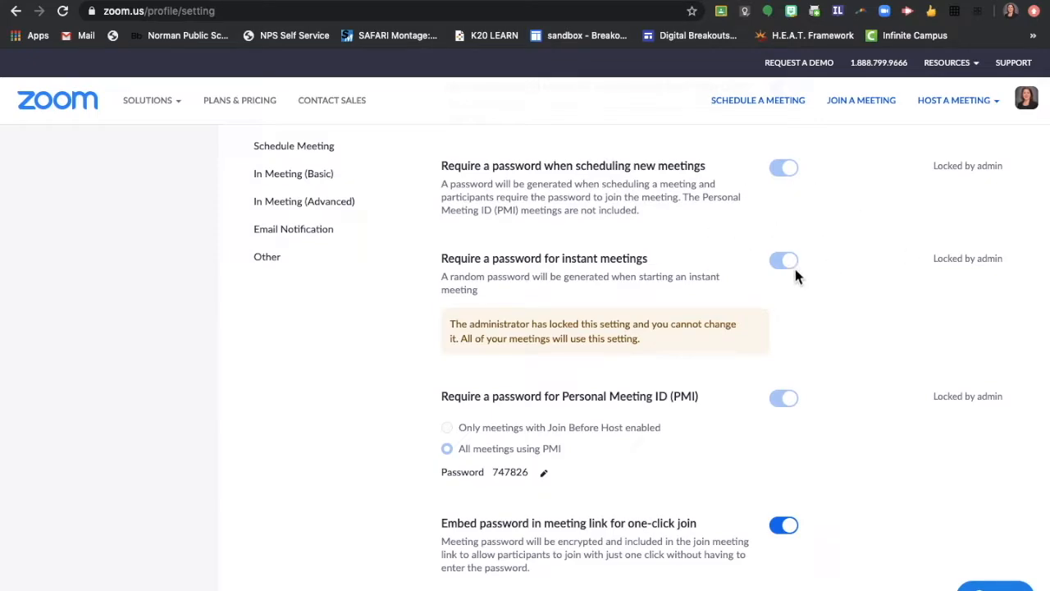
scroll(799, 268, down, 3)
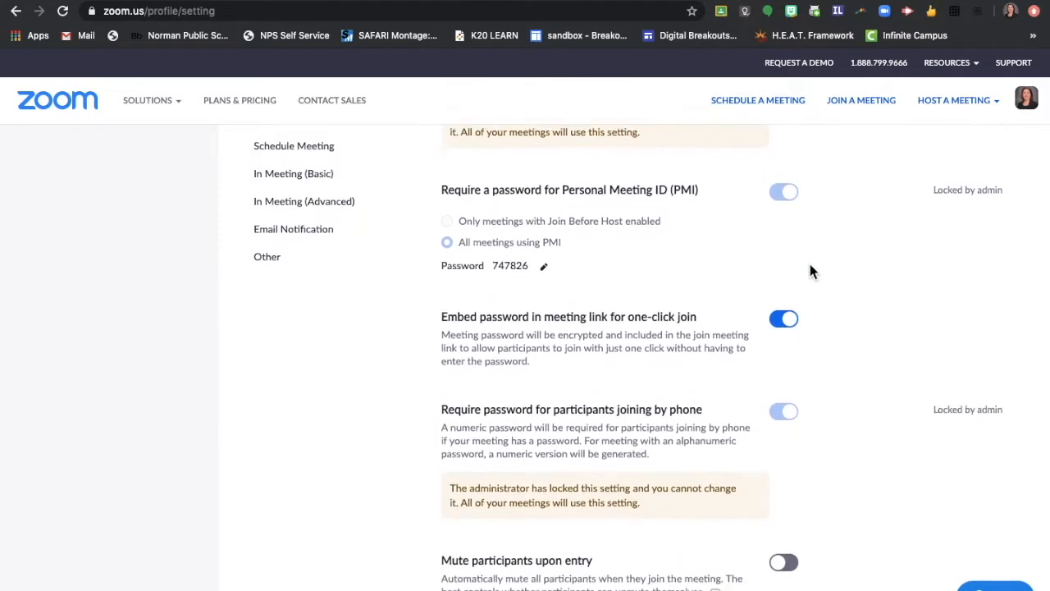
scroll(809, 265, down, 5)
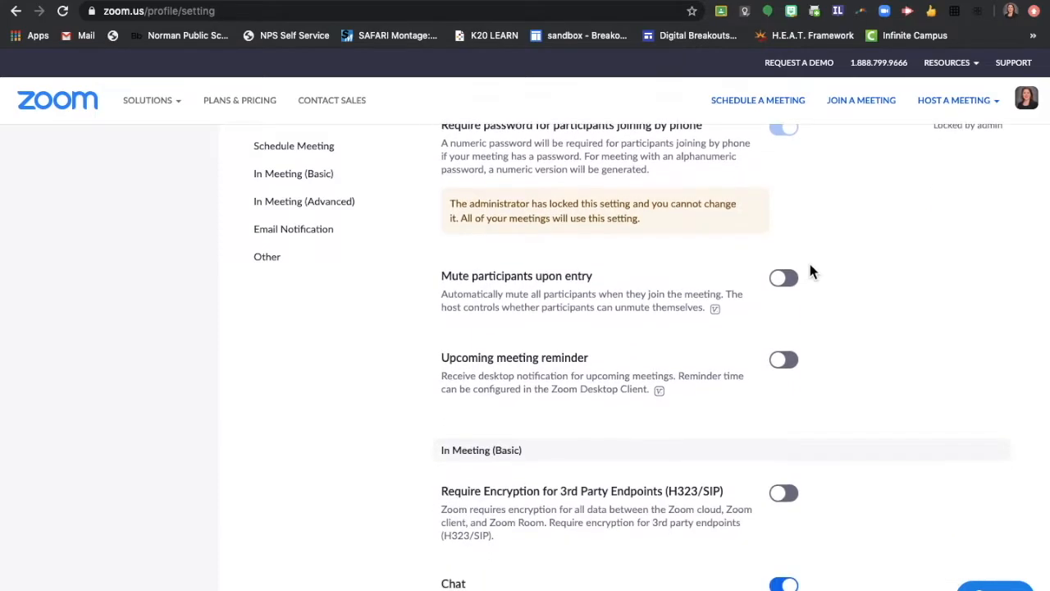
scroll(809, 270, down, 2)
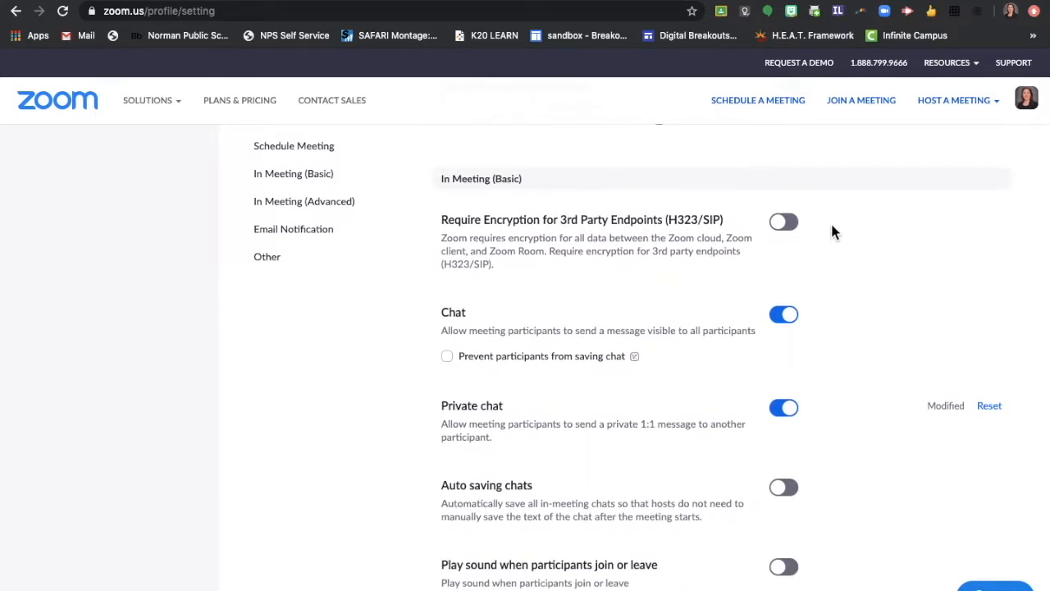
scroll(830, 229, down, 2)
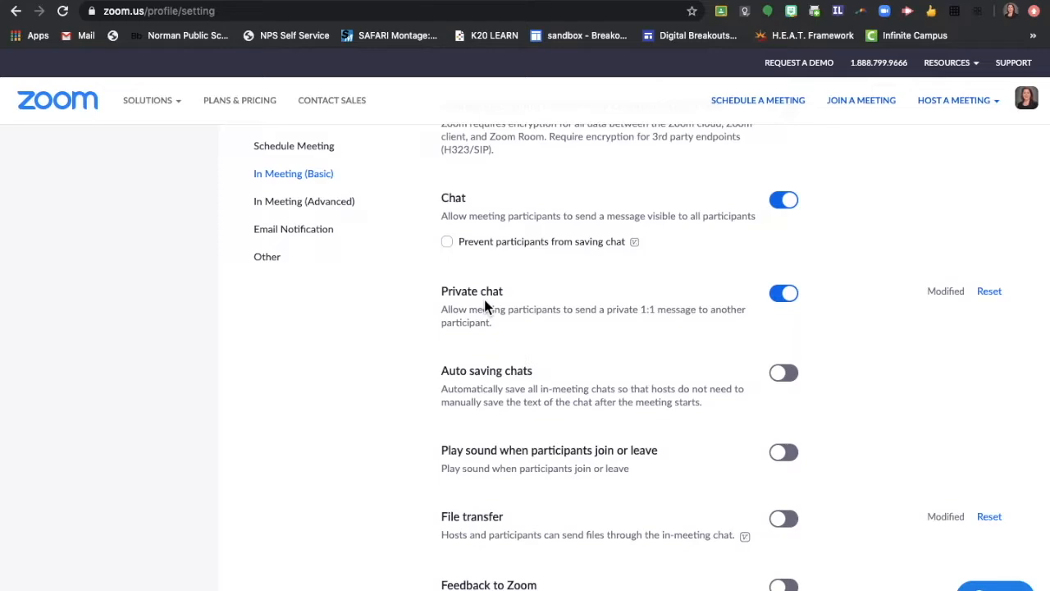
Step: Switch off the Private chat setting so participants can't message each other privately
click(784, 295)
scroll(835, 363, down, 1)
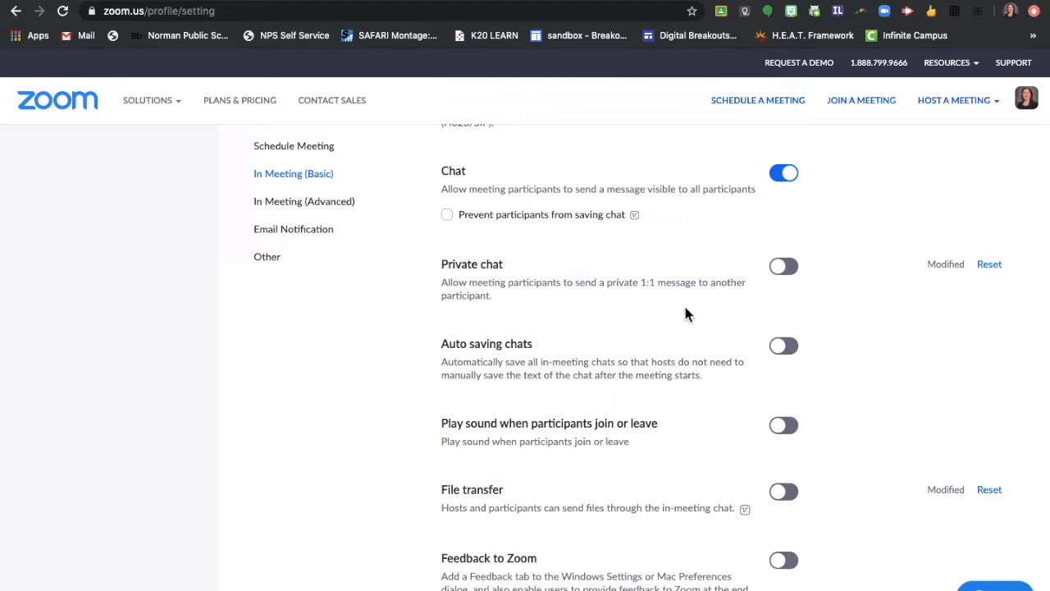
scroll(849, 304, down, 3)
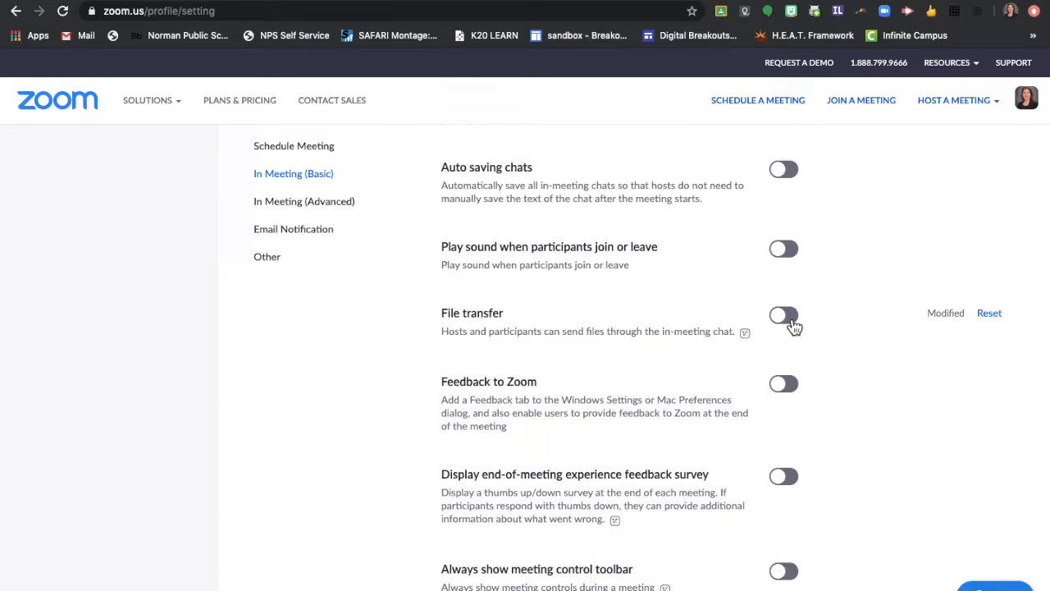
scroll(825, 317, down, 3)
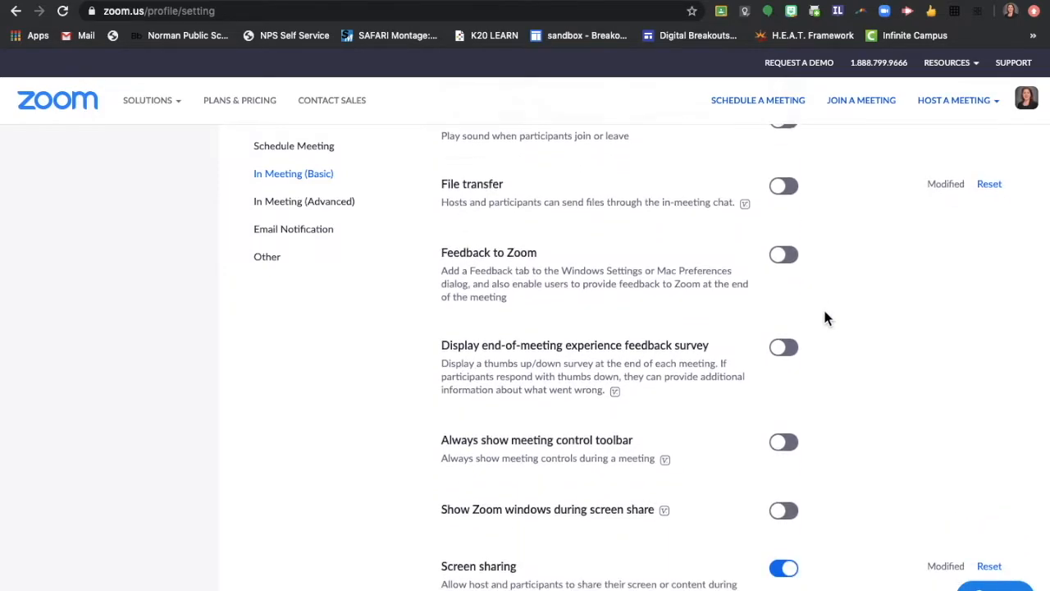
scroll(825, 318, down, 4)
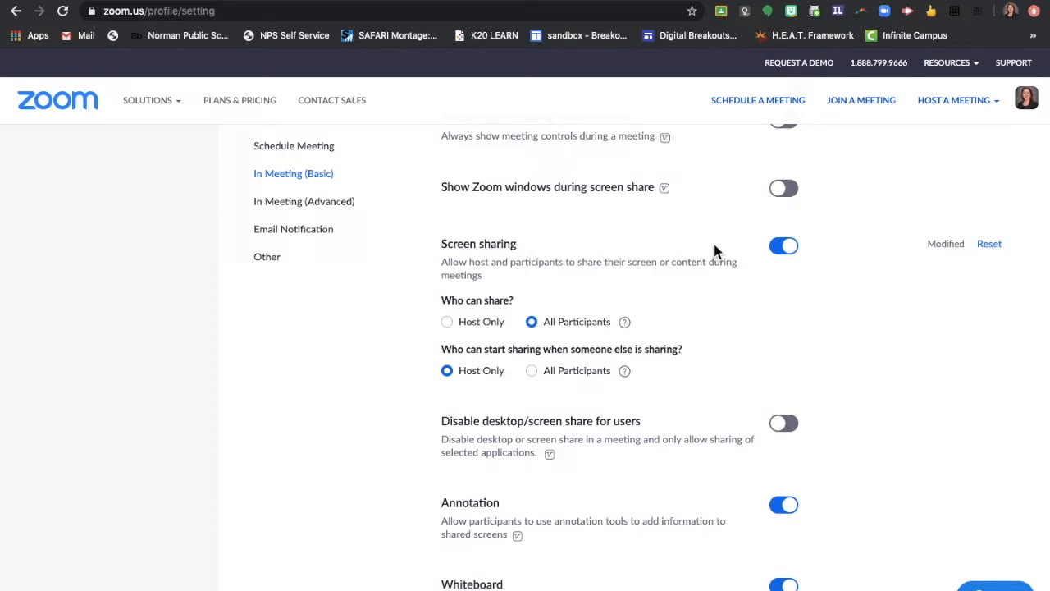
Step: Keep screen sharing on but limit who can share to Host Only, and save
click(783, 250)
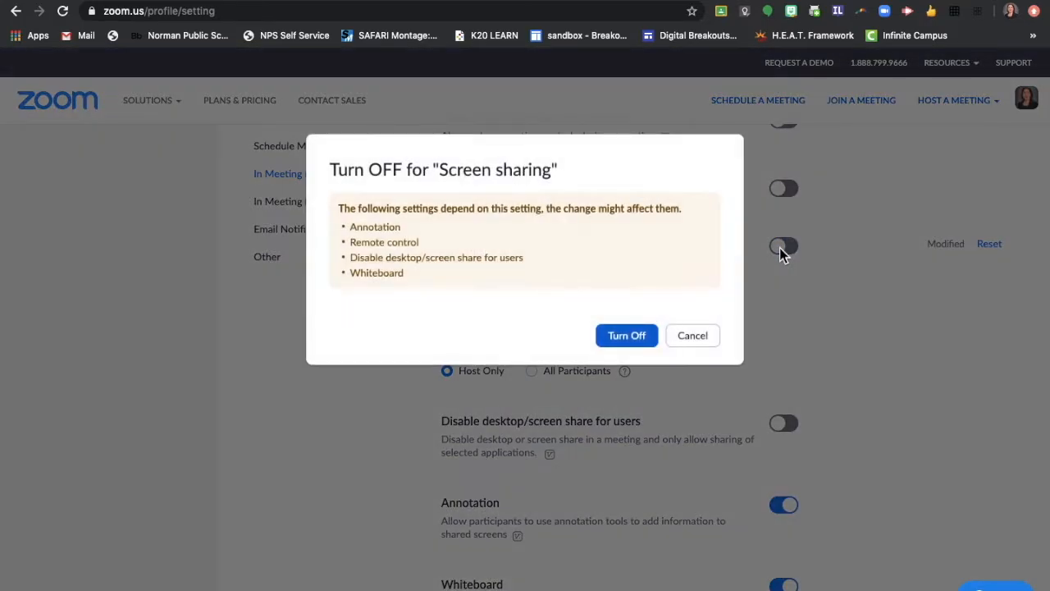
click(705, 343)
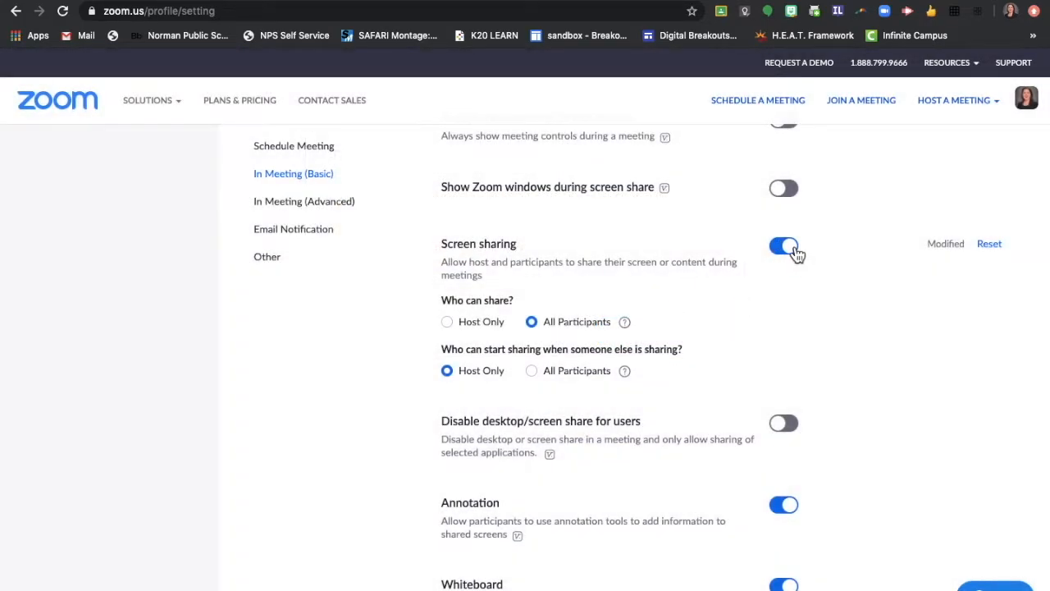
click(447, 323)
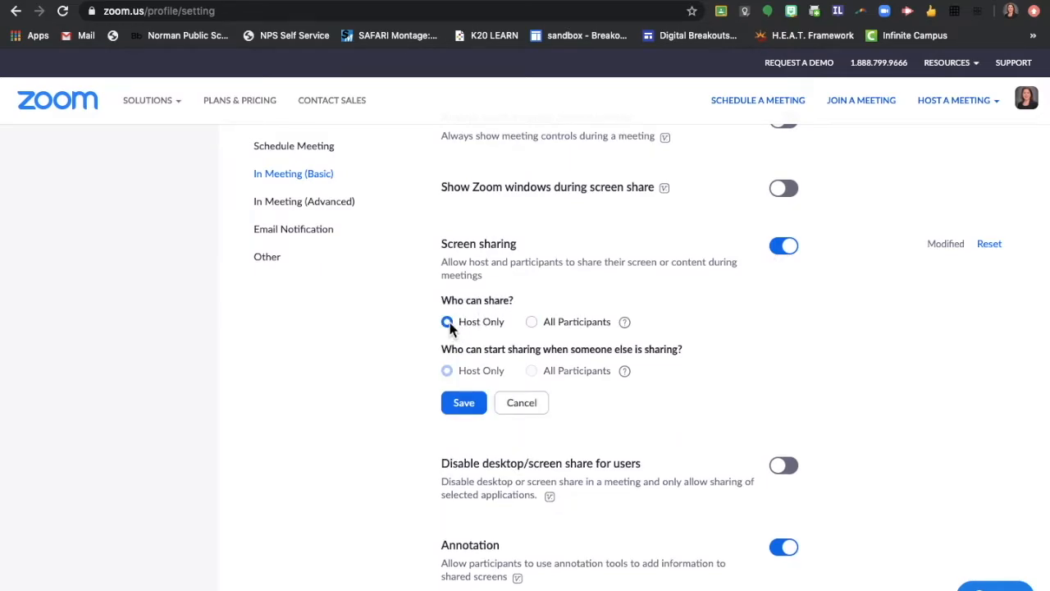
click(463, 404)
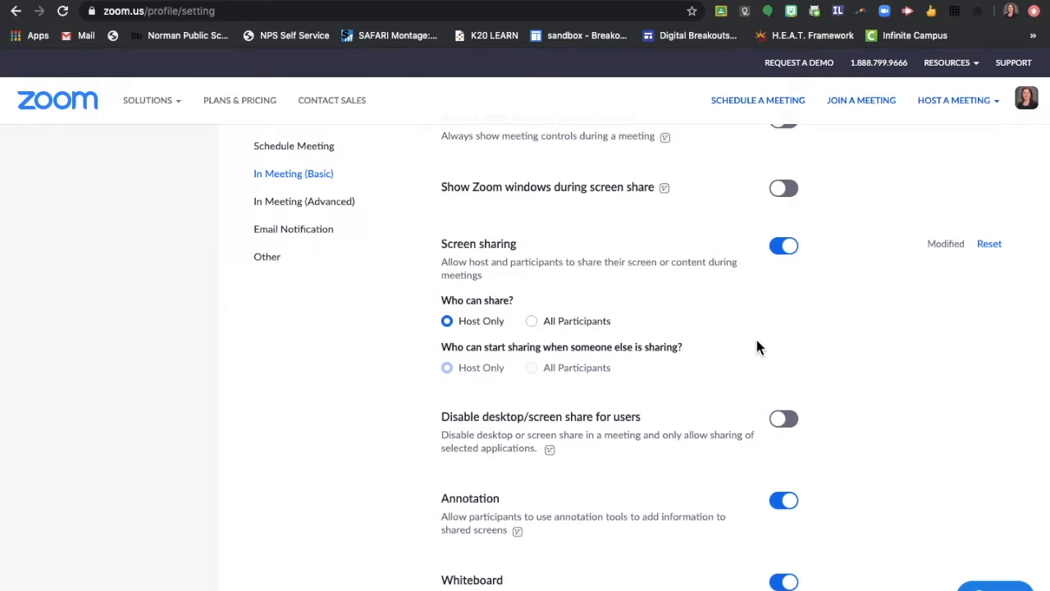
scroll(665, 242, down, 5)
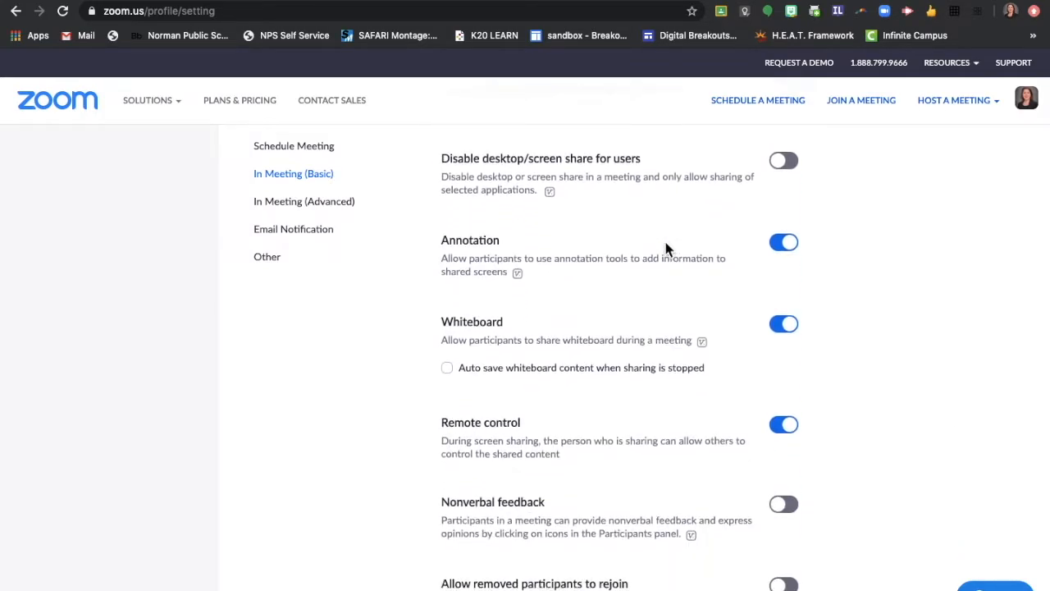
scroll(665, 242, down, 3)
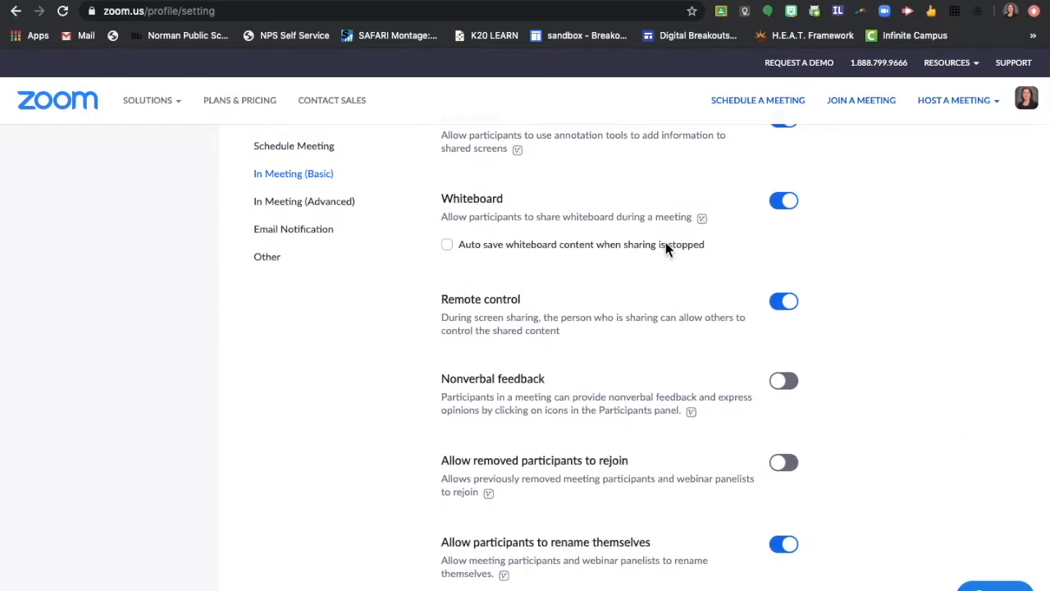
scroll(665, 246, down, 4)
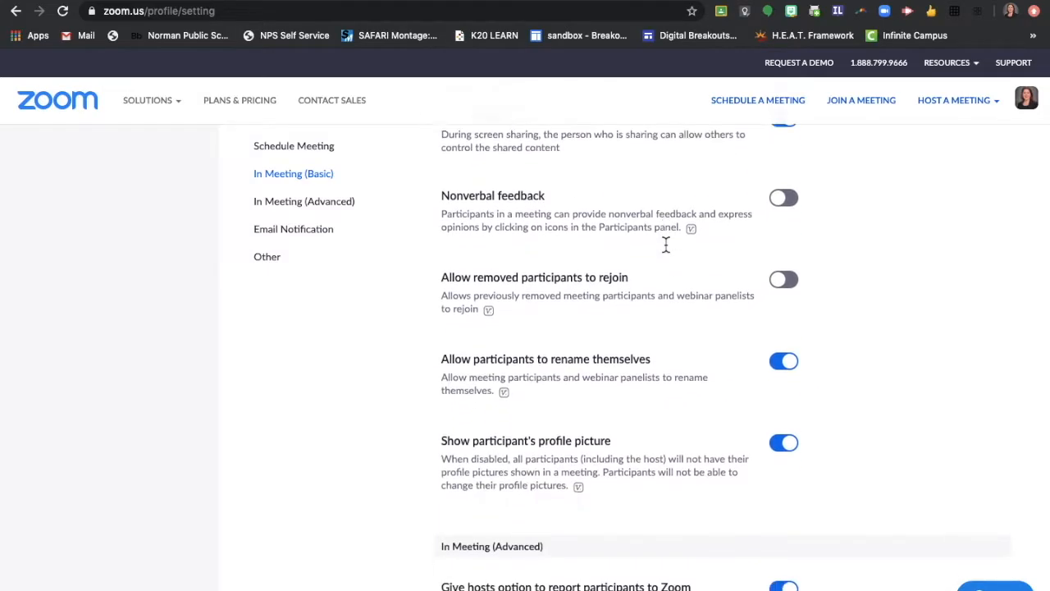
scroll(666, 250, up, 20)
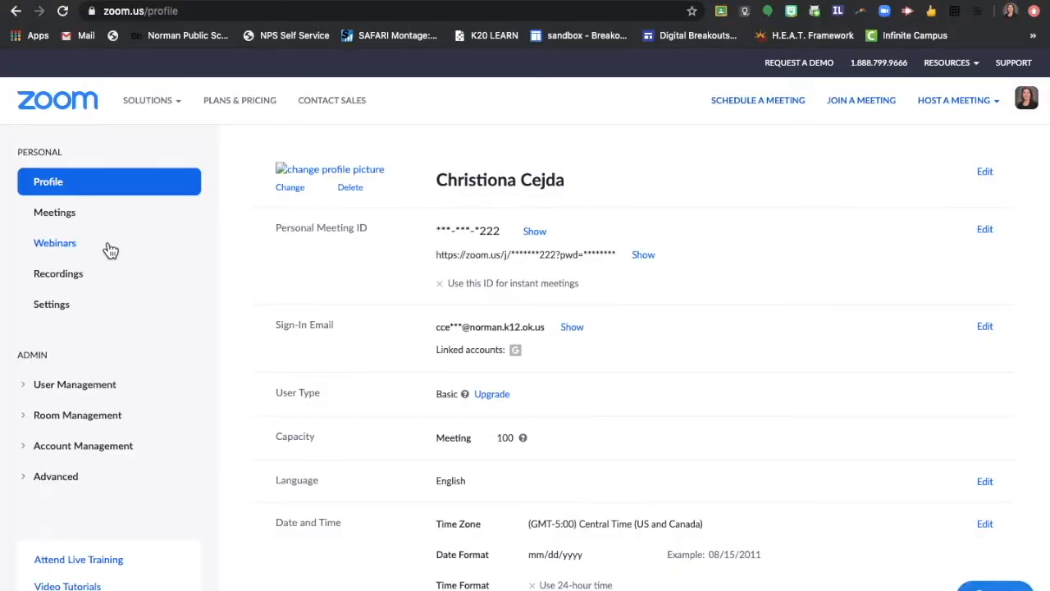
Step: Go to Meetings and choose Schedule a New Meeting
click(68, 219)
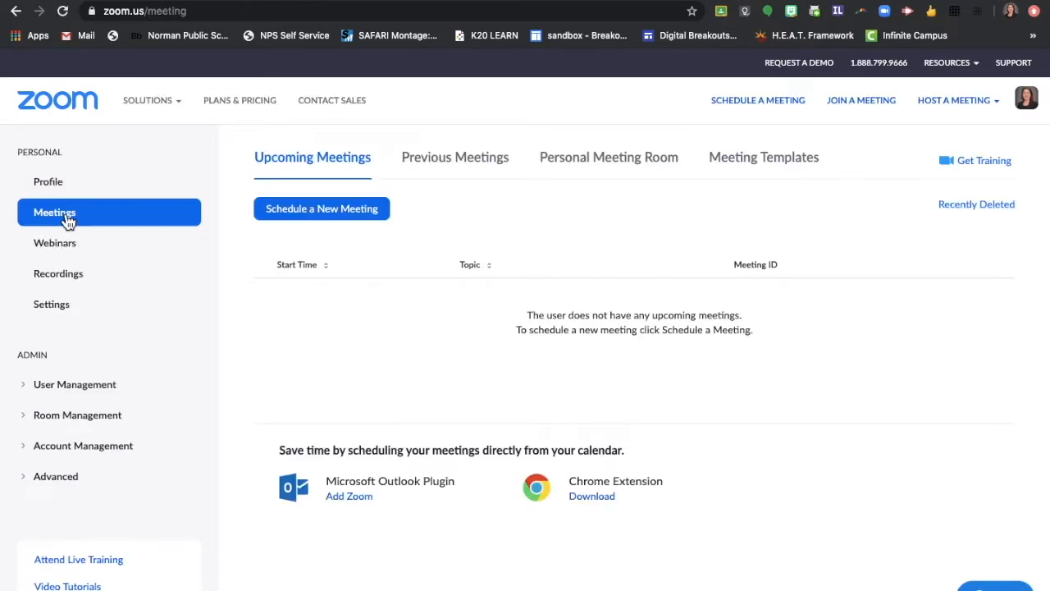
click(348, 216)
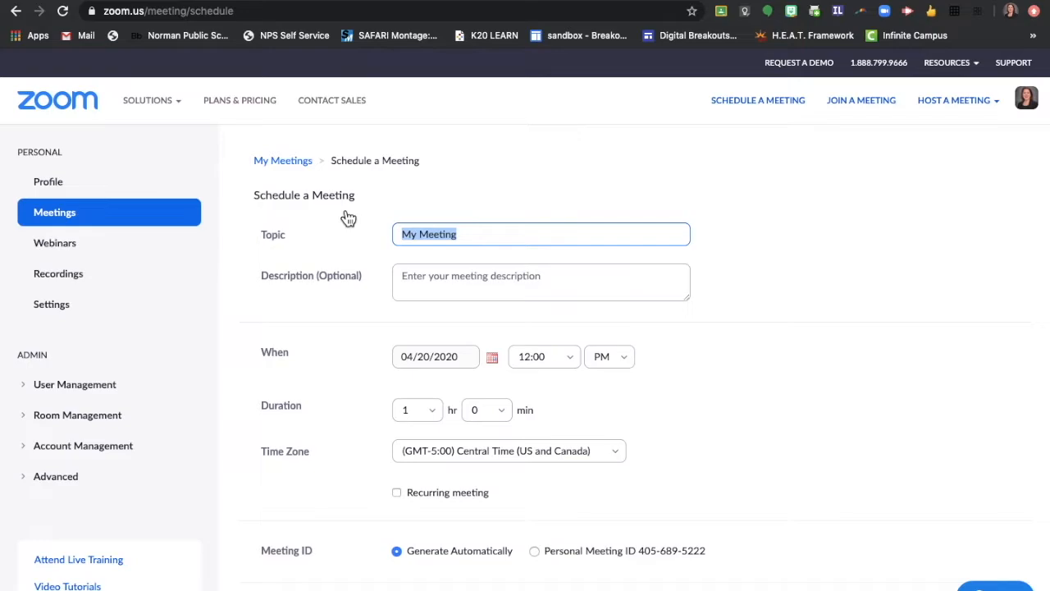
Step: Set the meeting topic to '2nd Hour Language Arts'
text(2nd Hour L)
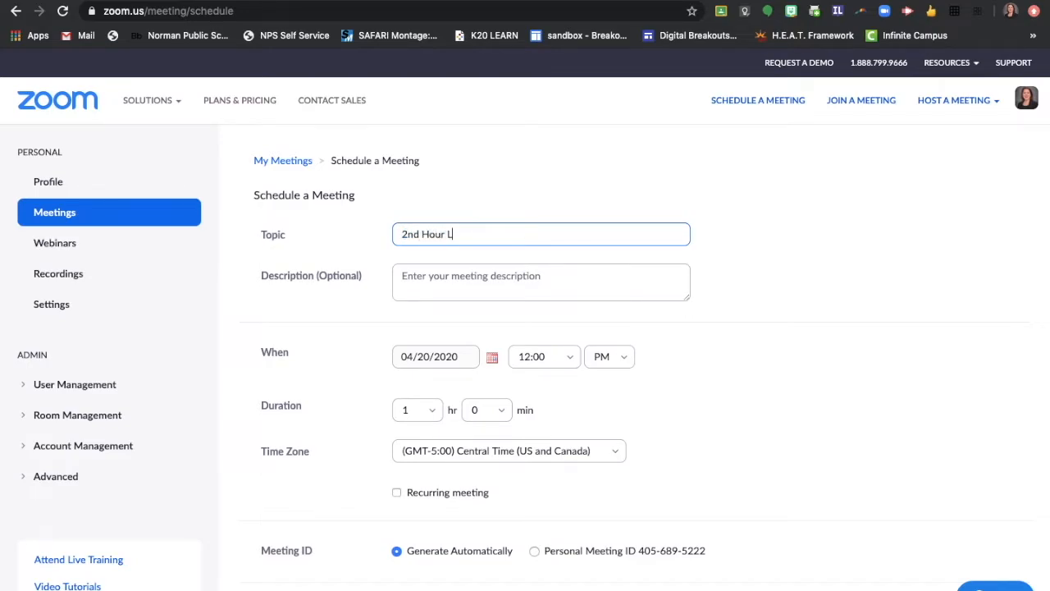
text(anguage Arts)
click(548, 172)
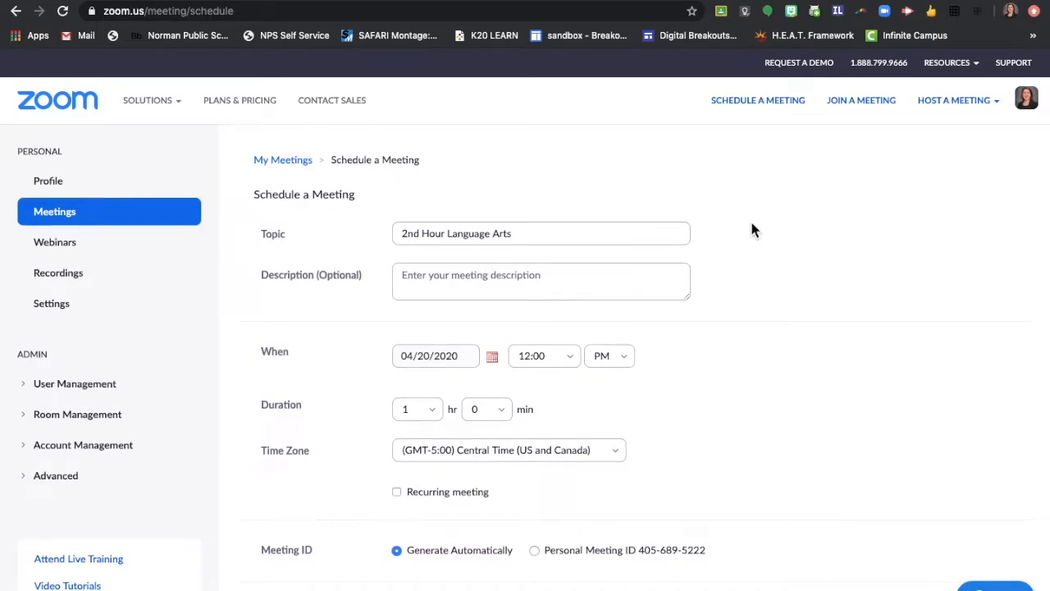
scroll(753, 229, down, 3)
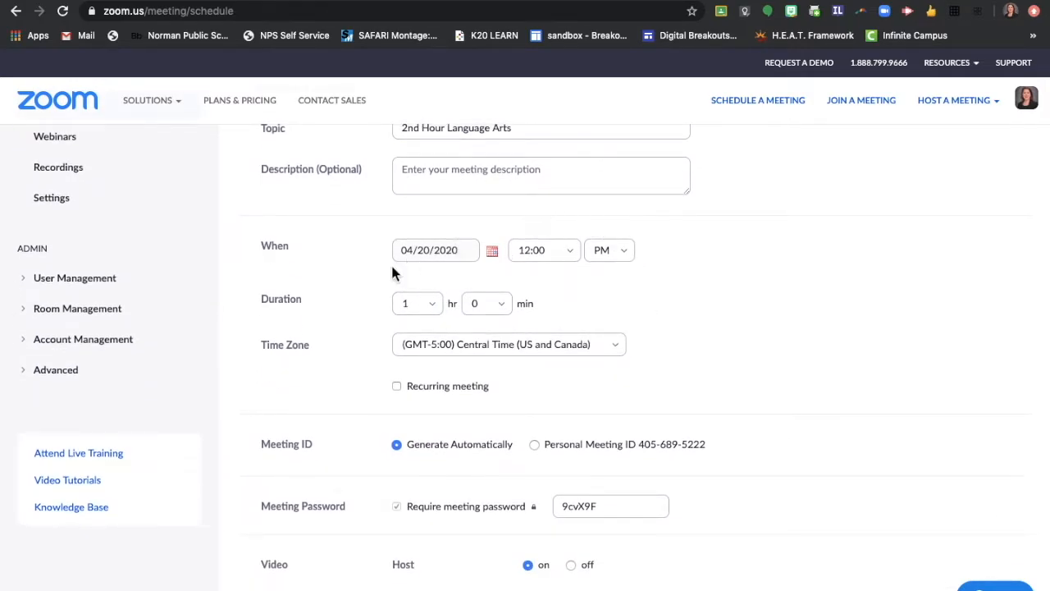
scroll(741, 296, down, 3)
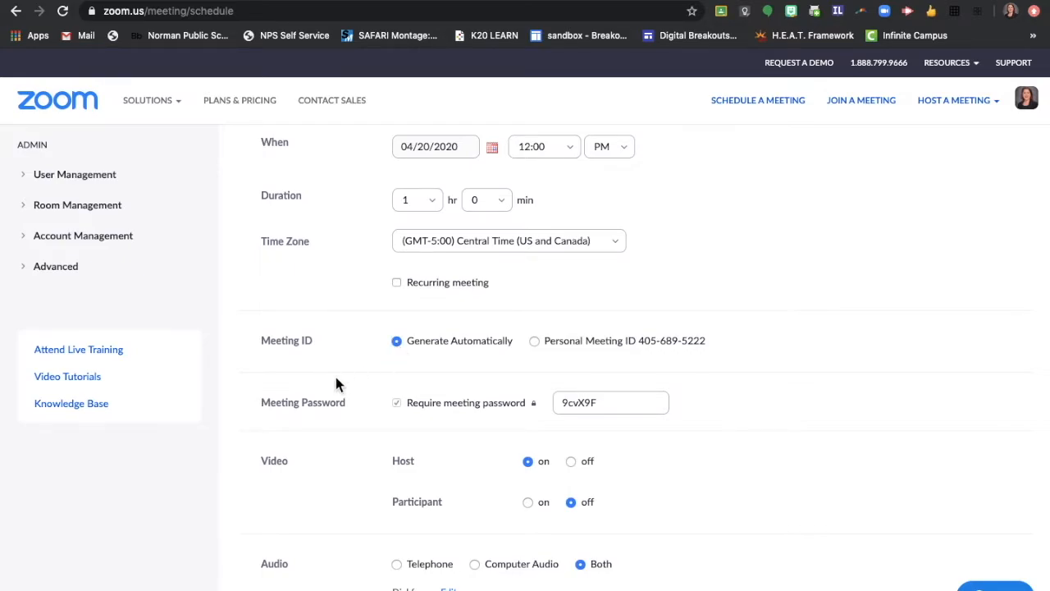
scroll(336, 376, down, 2)
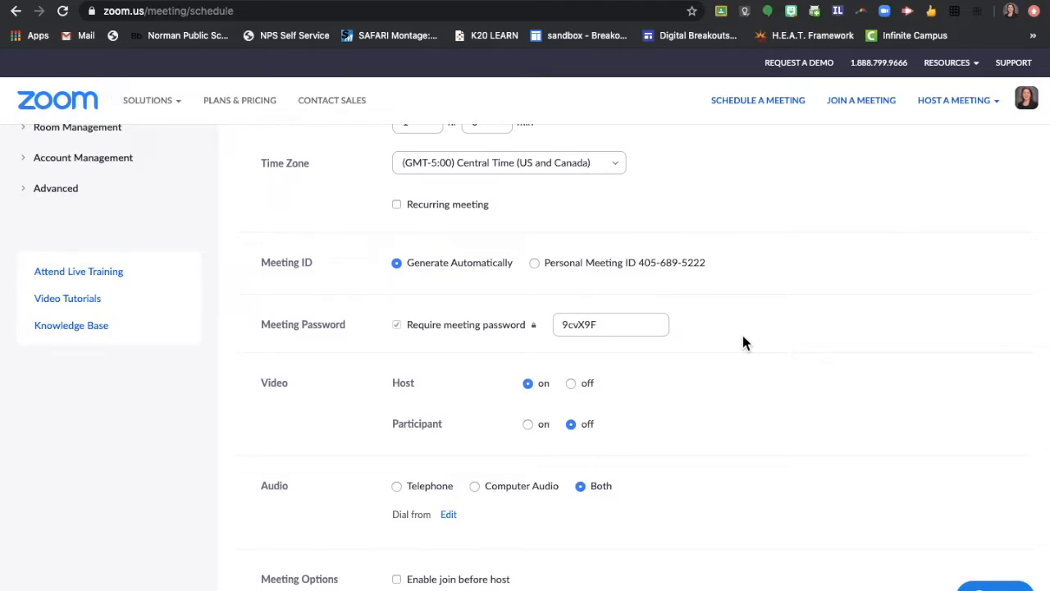
scroll(660, 360, down, 2)
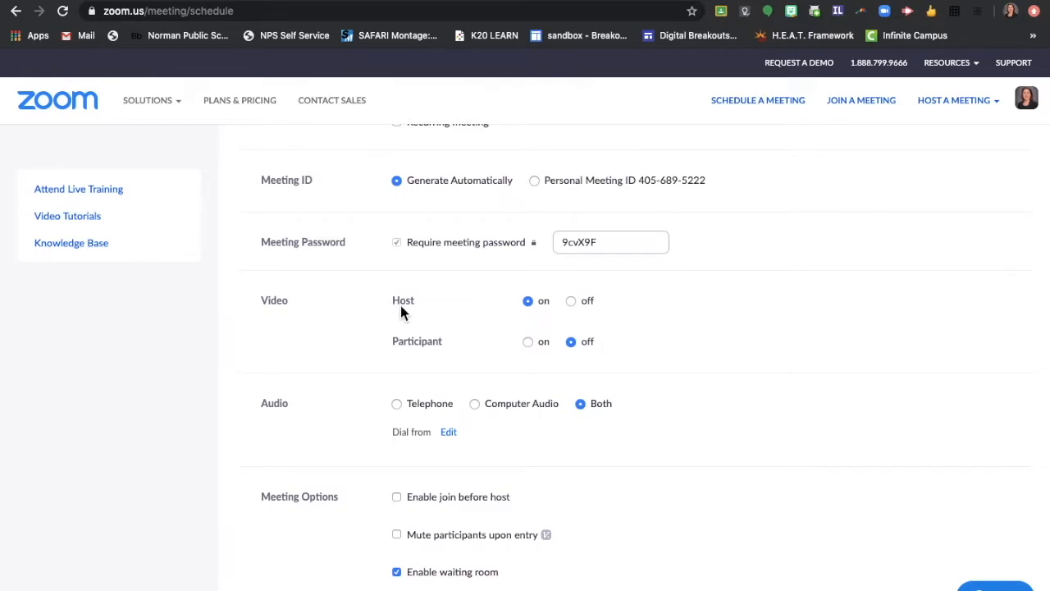
Step: Turn on 'Mute participants upon entry' with the waiting room still enabled, then save the meeting
mouse_move(400, 307)
scroll(644, 338, down, 3)
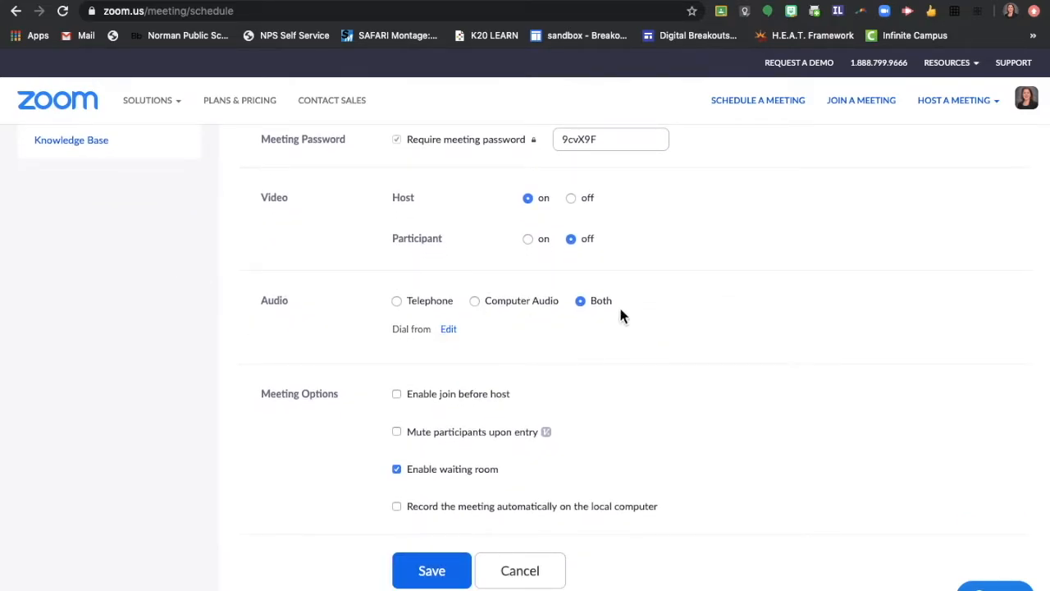
scroll(657, 336, down, 4)
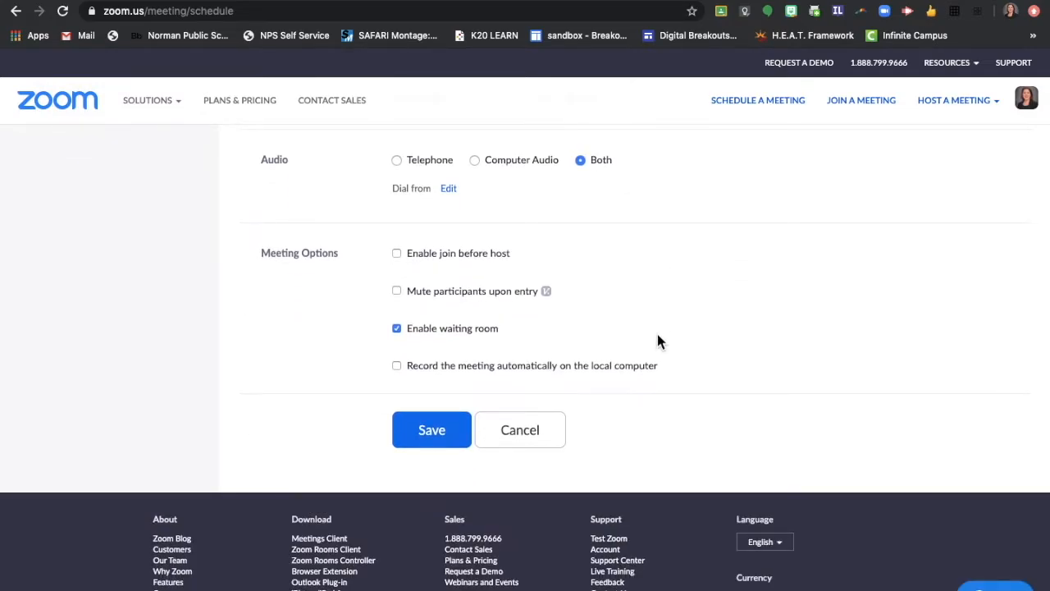
click(397, 291)
click(423, 435)
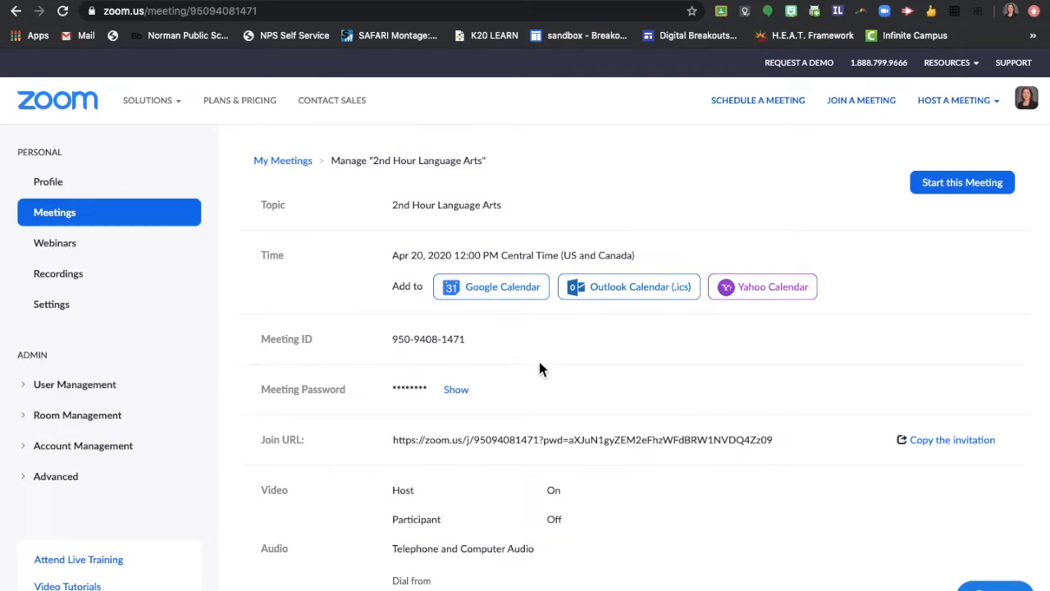
Step: Scroll through the saved 2nd Hour Language Arts meeting details
scroll(539, 362, down, 2)
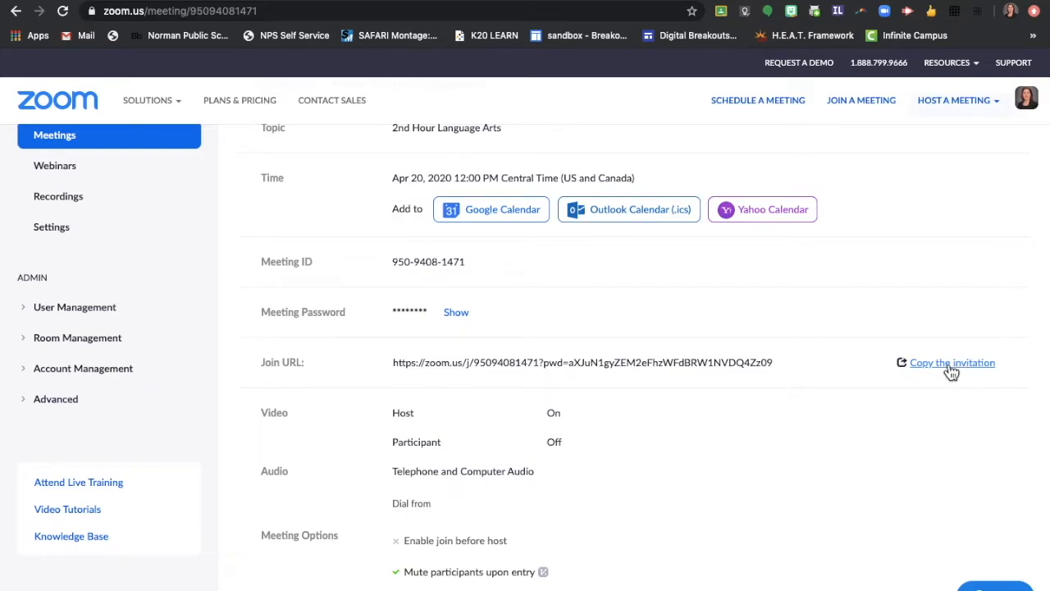
scroll(755, 370, down, 3)
scroll(754, 370, down, 2)
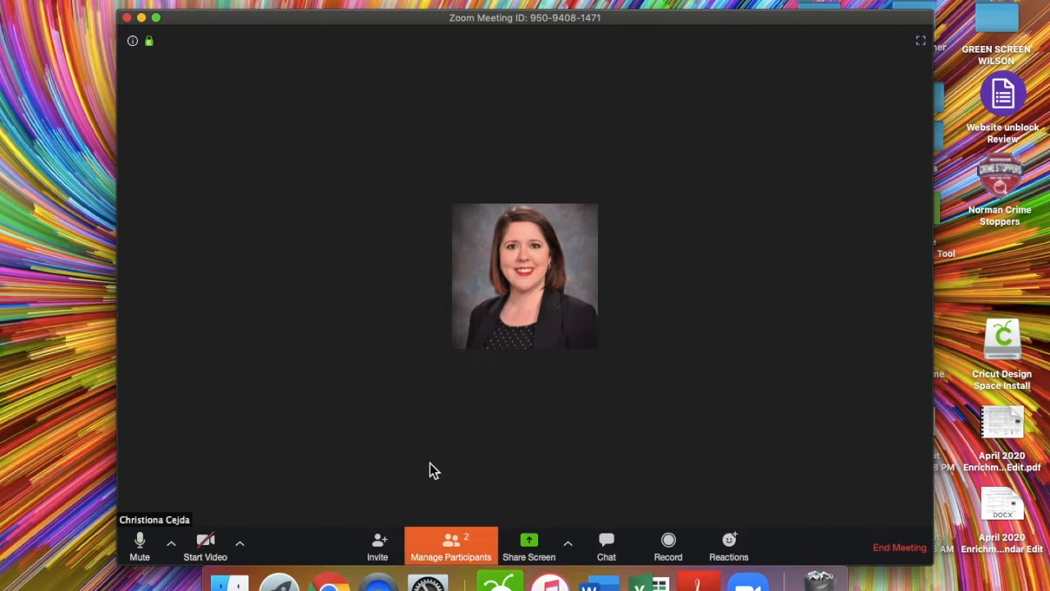
Step: Show the Participants list and waiting room, with chat addressed to Everyone (in Waiting Room)
click(454, 548)
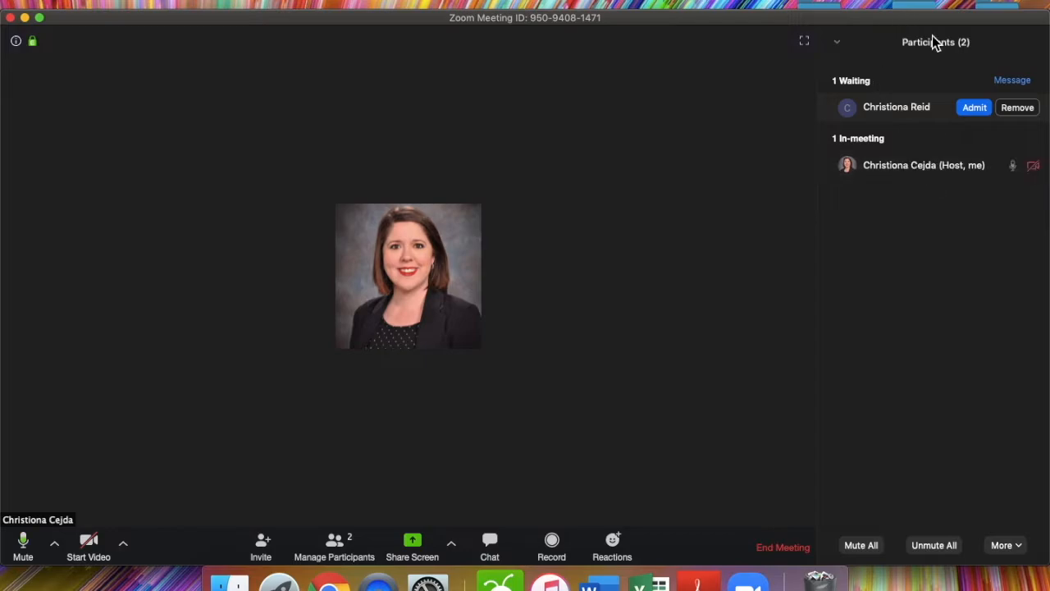
click(1021, 85)
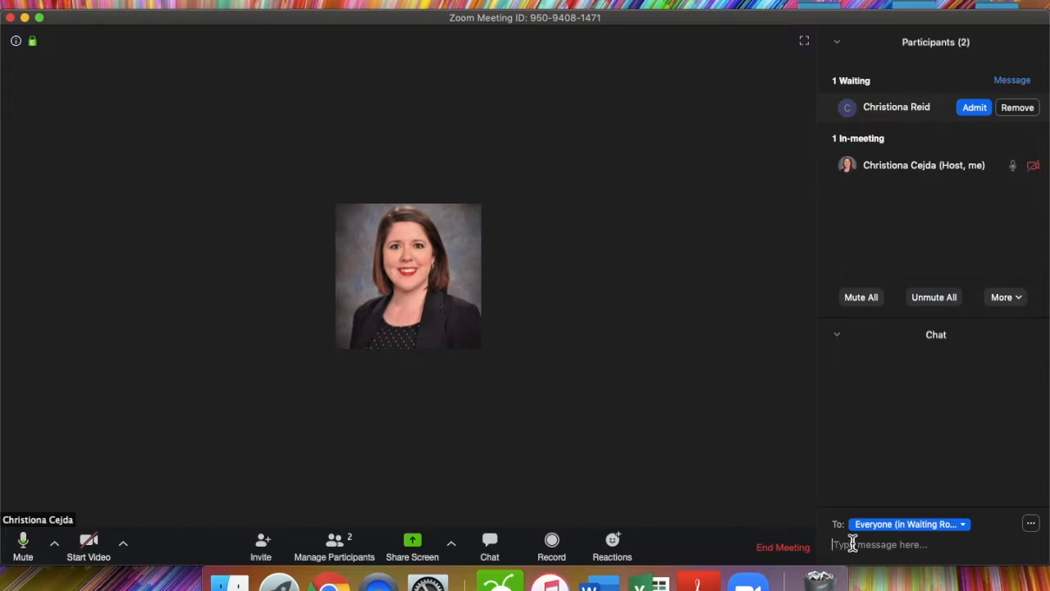
click(941, 534)
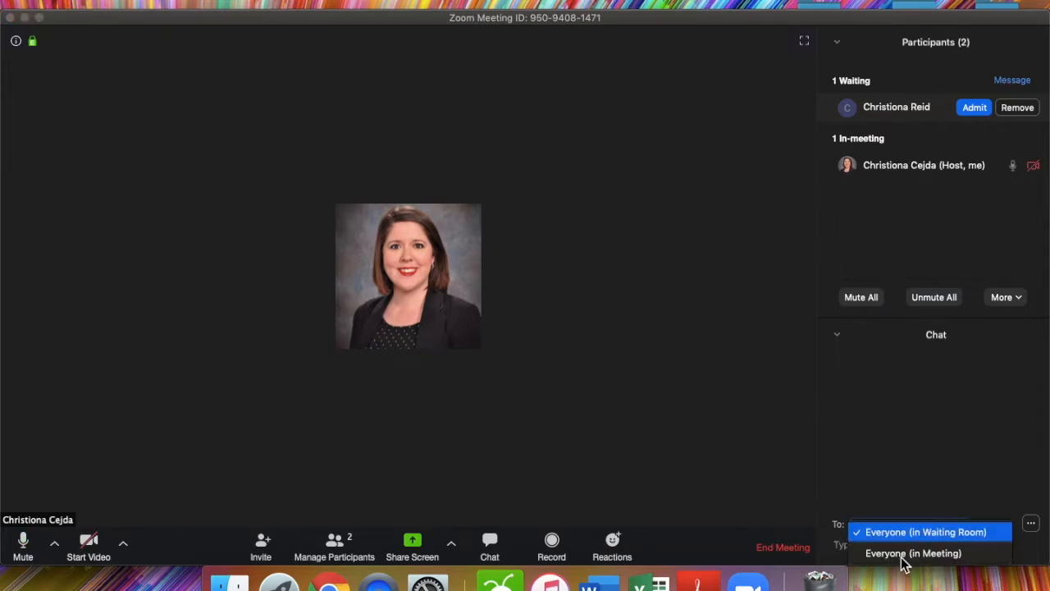
click(833, 555)
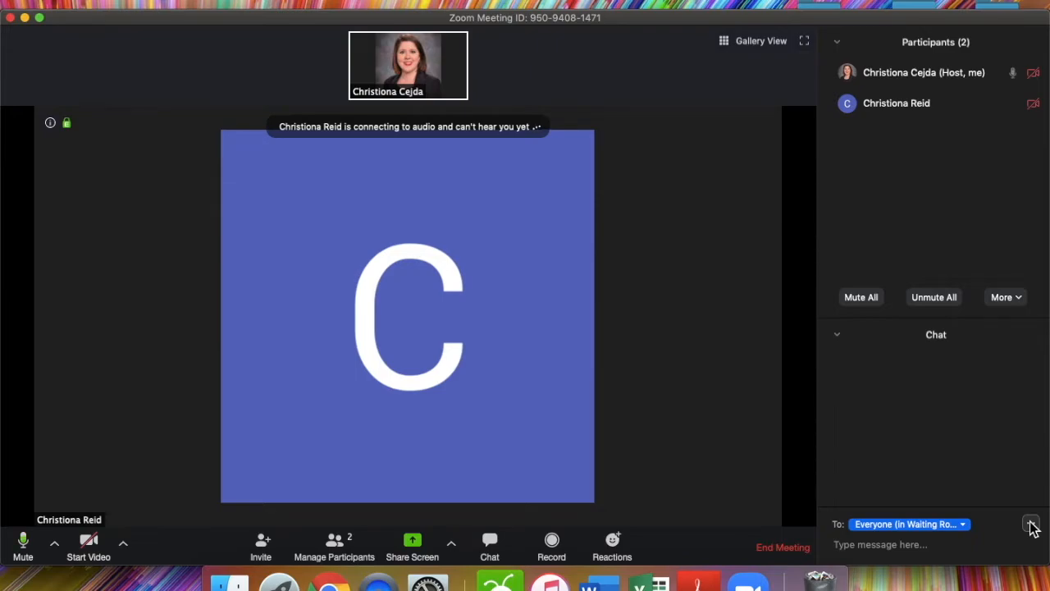
Step: Look over the chat permission options without changing them, then bring up the host's participant options
click(1031, 525)
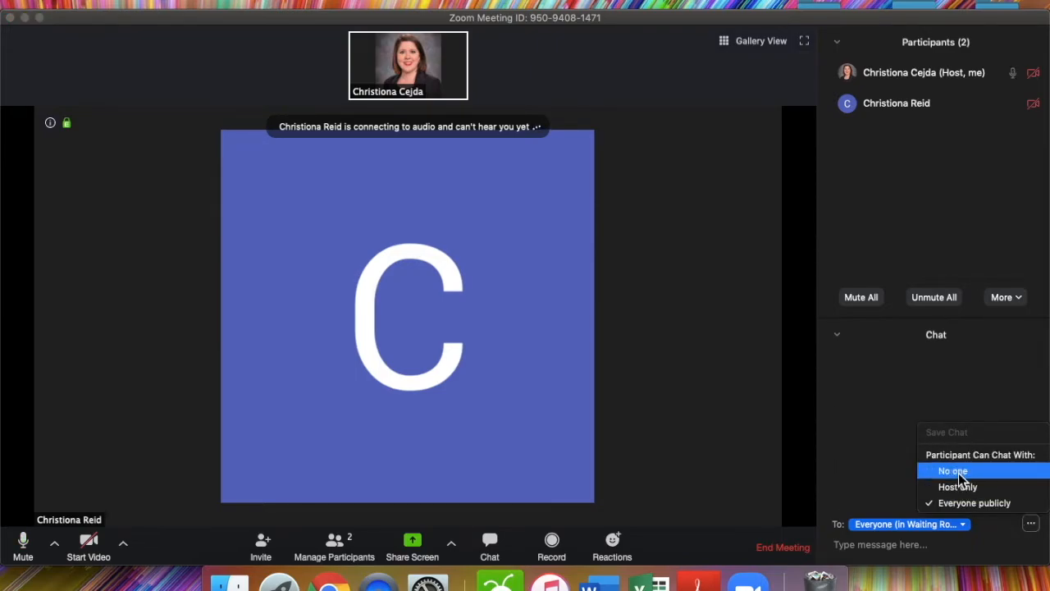
click(1017, 390)
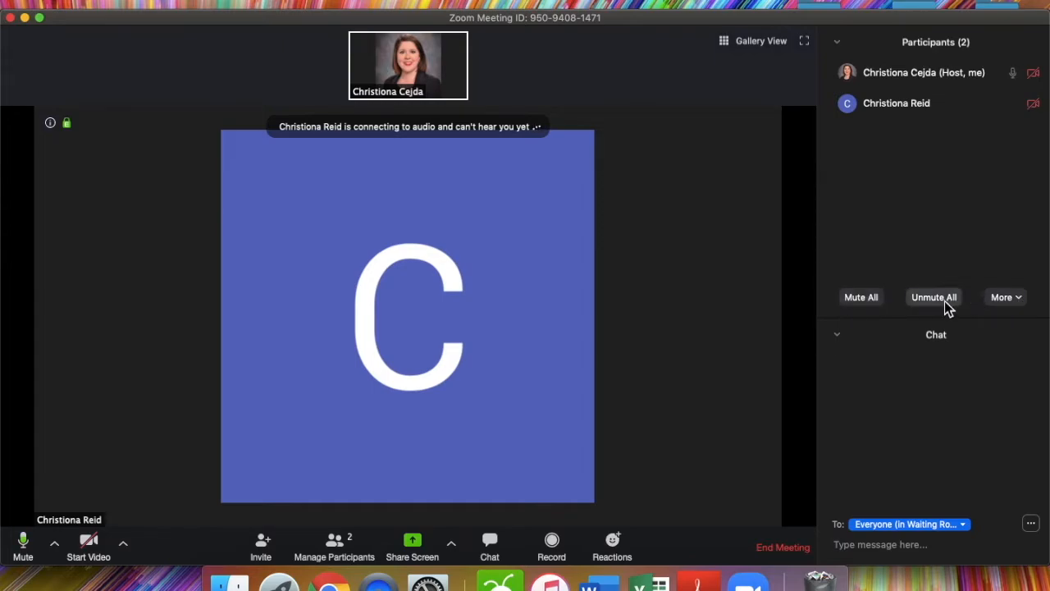
click(1012, 300)
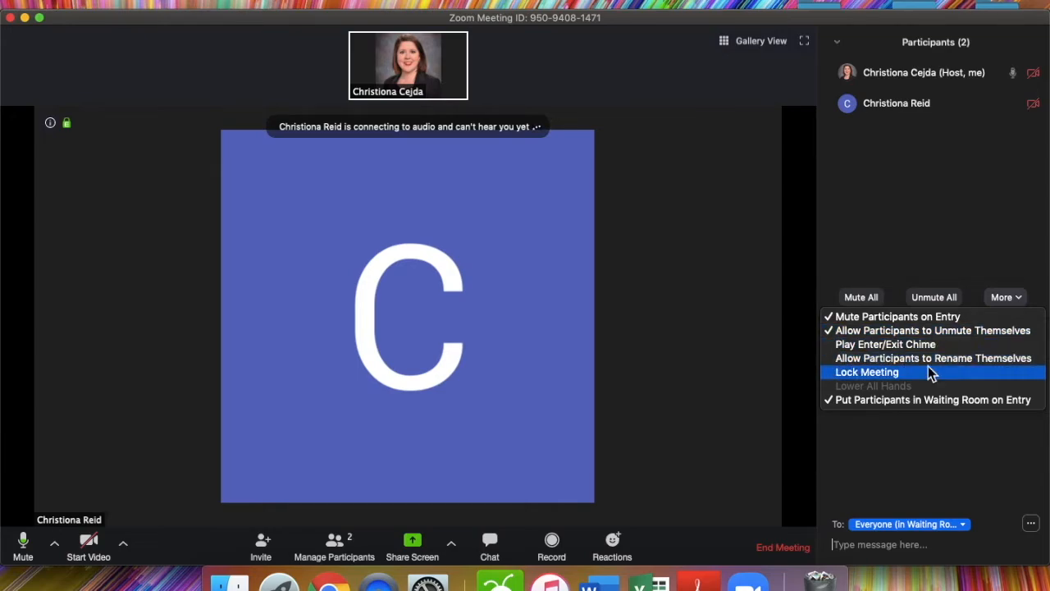
Step: Allow participants to rename themselves, then turn participant renaming back off
click(828, 361)
click(1012, 299)
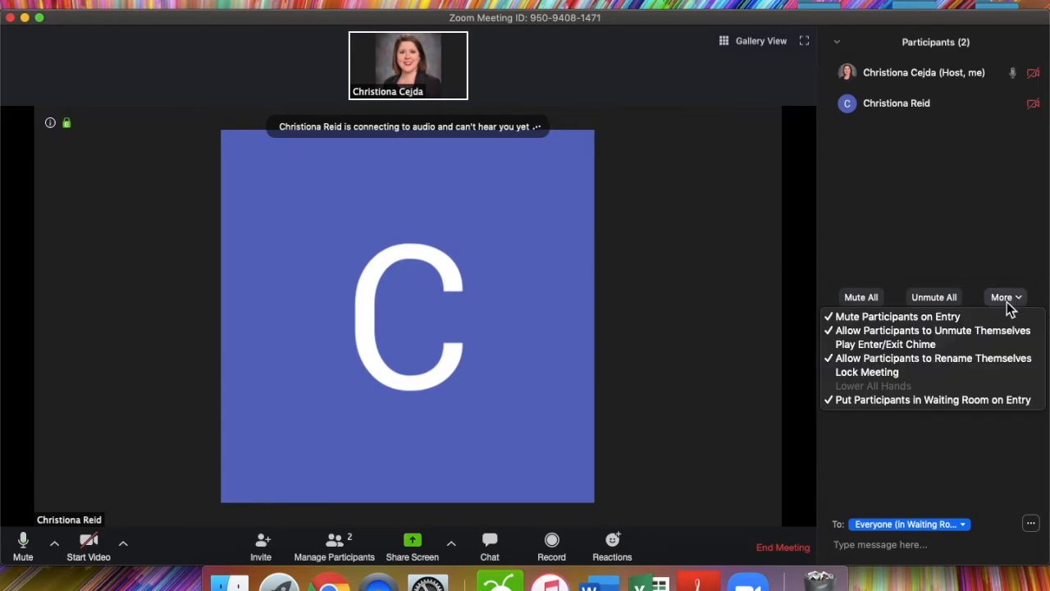
click(833, 361)
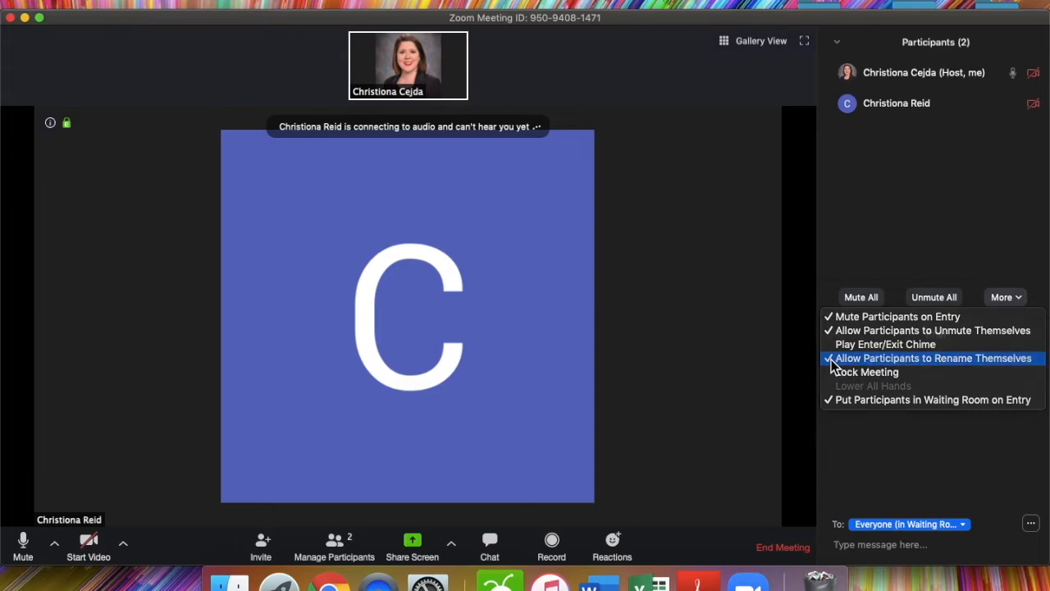
click(1017, 299)
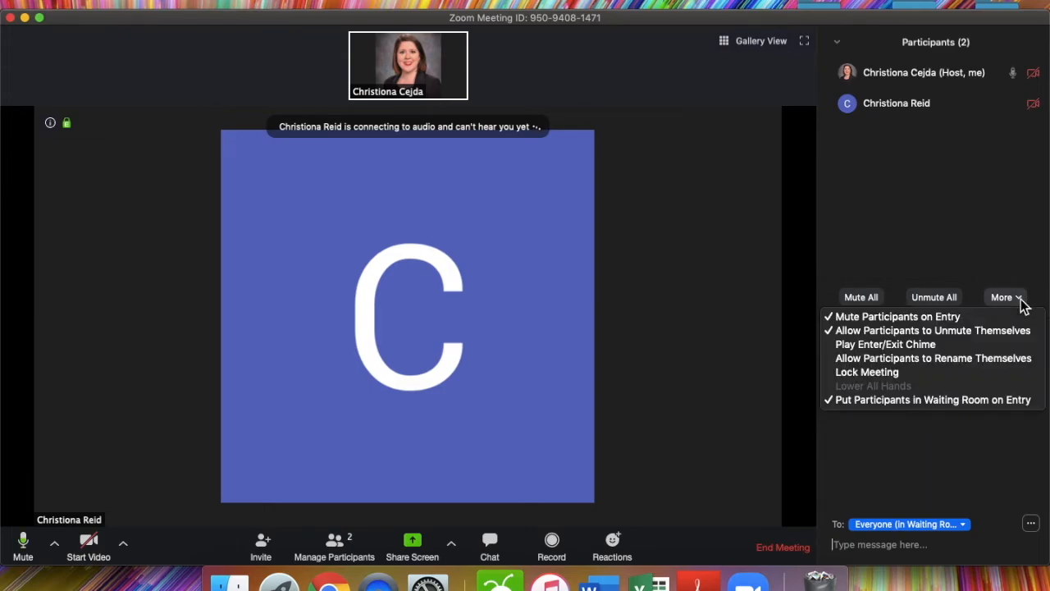
Step: Lock the meeting to new attendees, confirm it, and hide the participant list
click(845, 373)
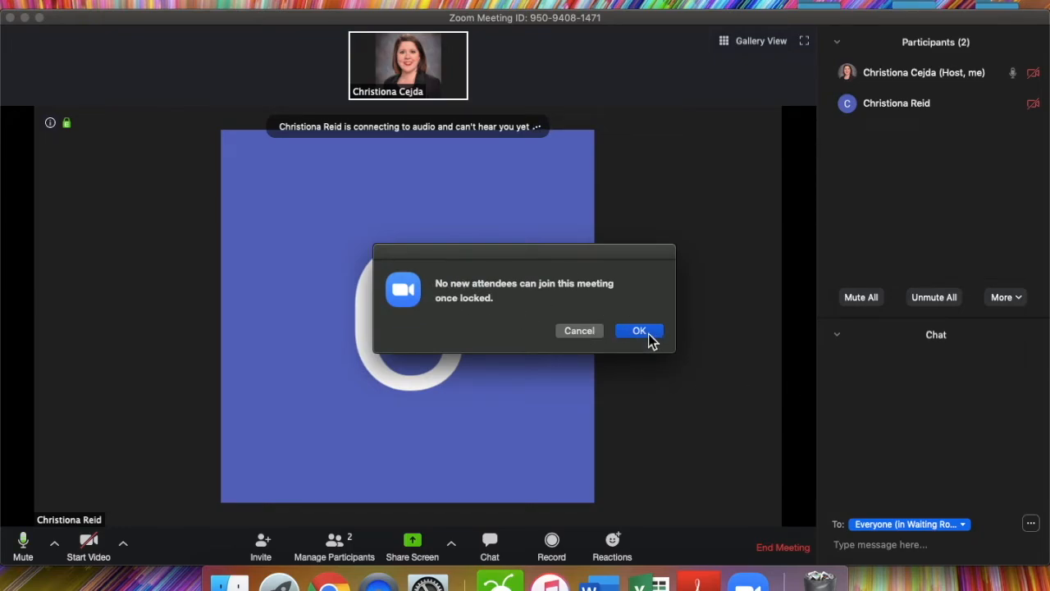
click(639, 332)
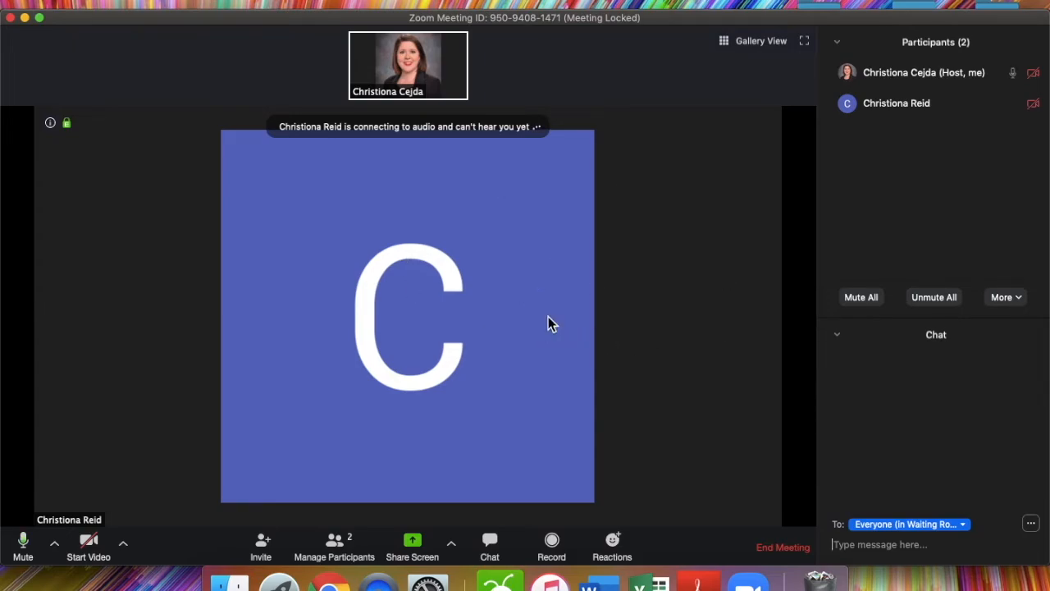
click(340, 548)
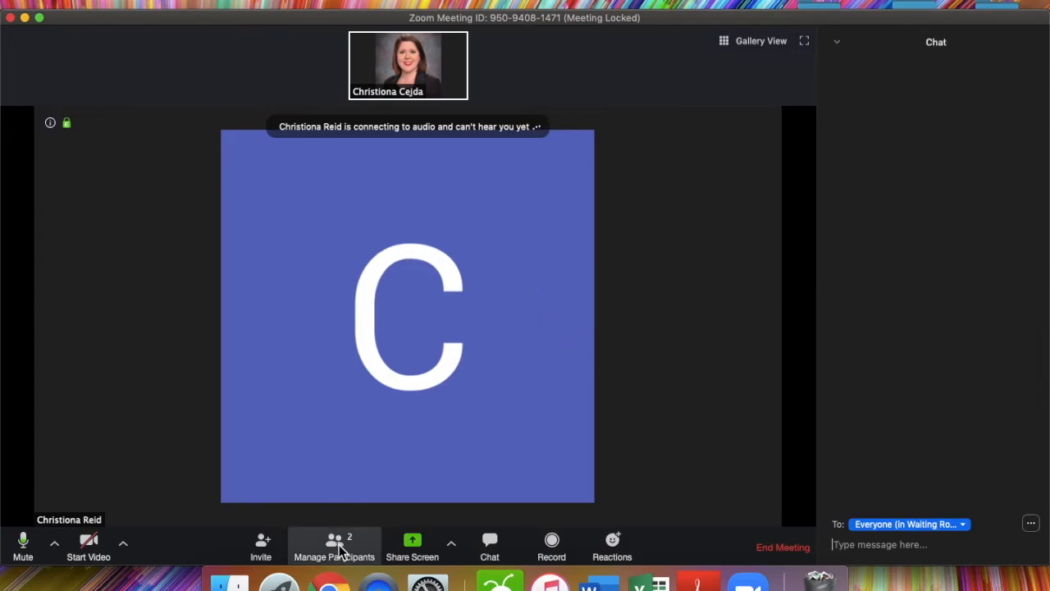
Step: Reopen the participant list and check the admitted student's actions without removing them
click(340, 547)
mouse_move(949, 100)
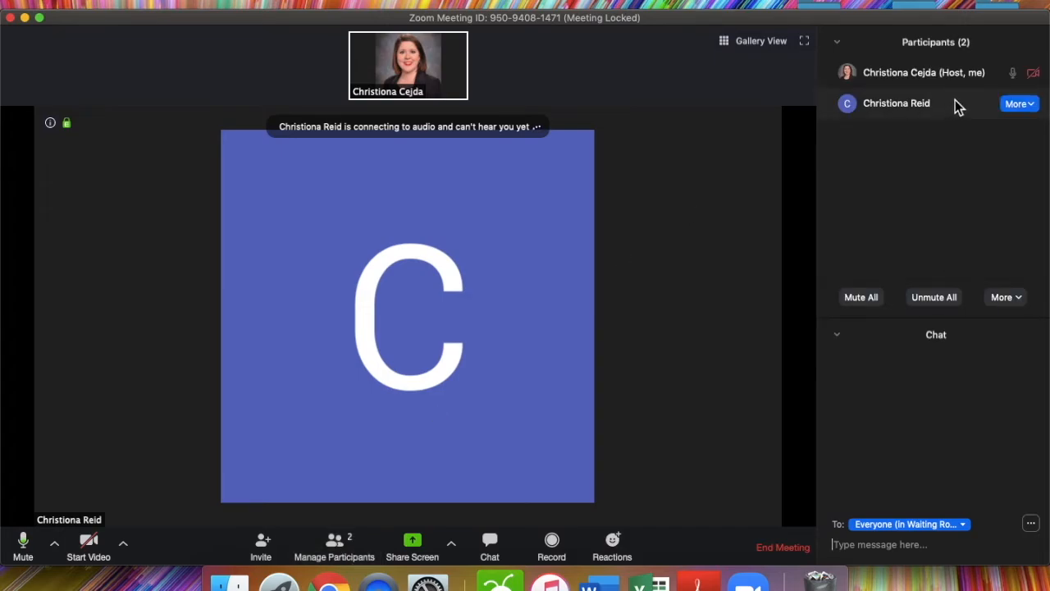
click(1030, 108)
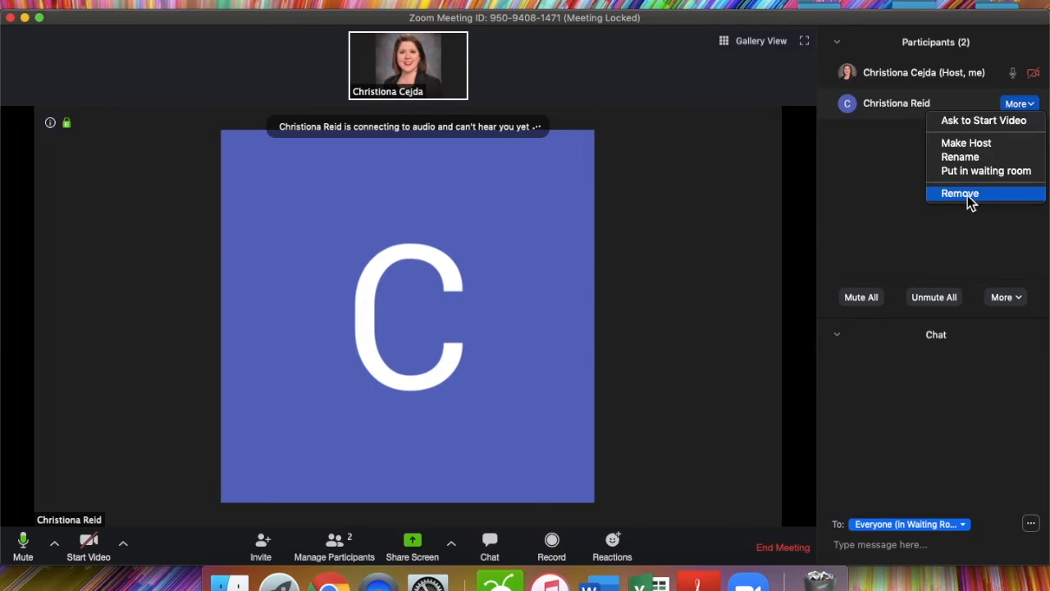
click(702, 222)
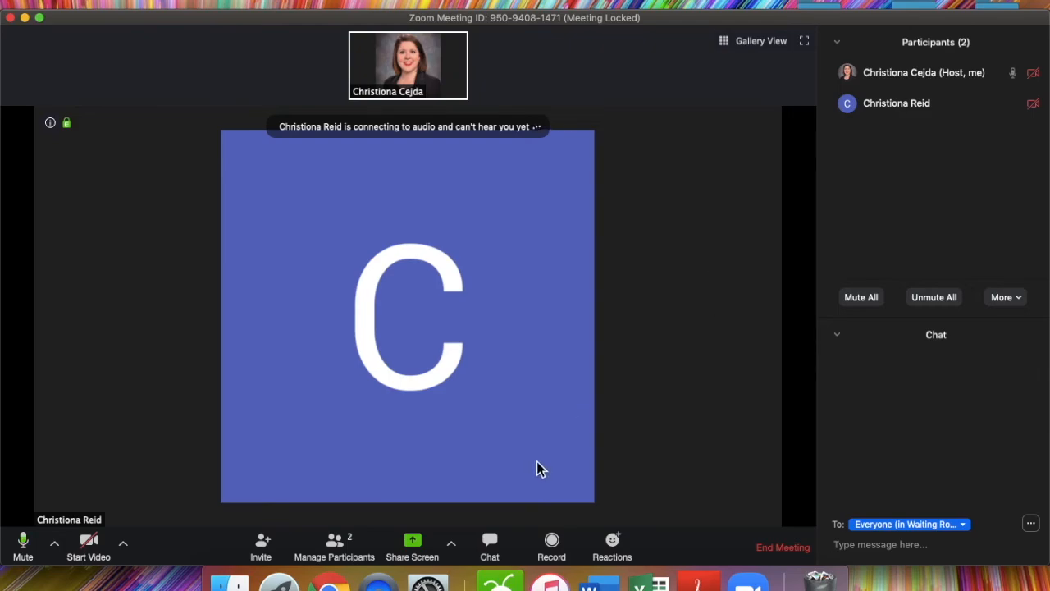
Step: End the meeting for all attendees and postpone the version 4.6.11 update
click(768, 551)
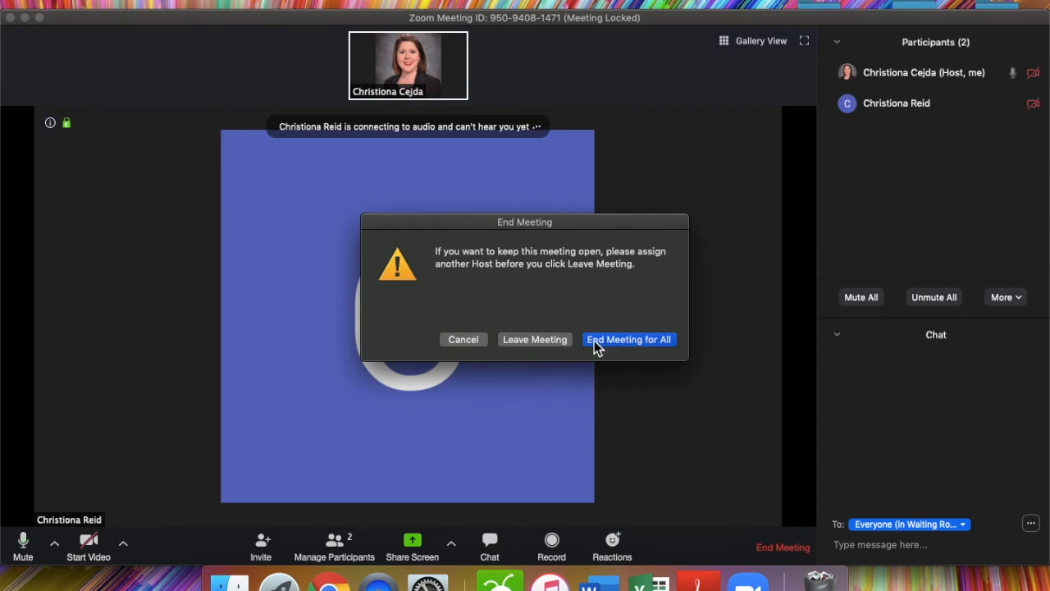
click(646, 343)
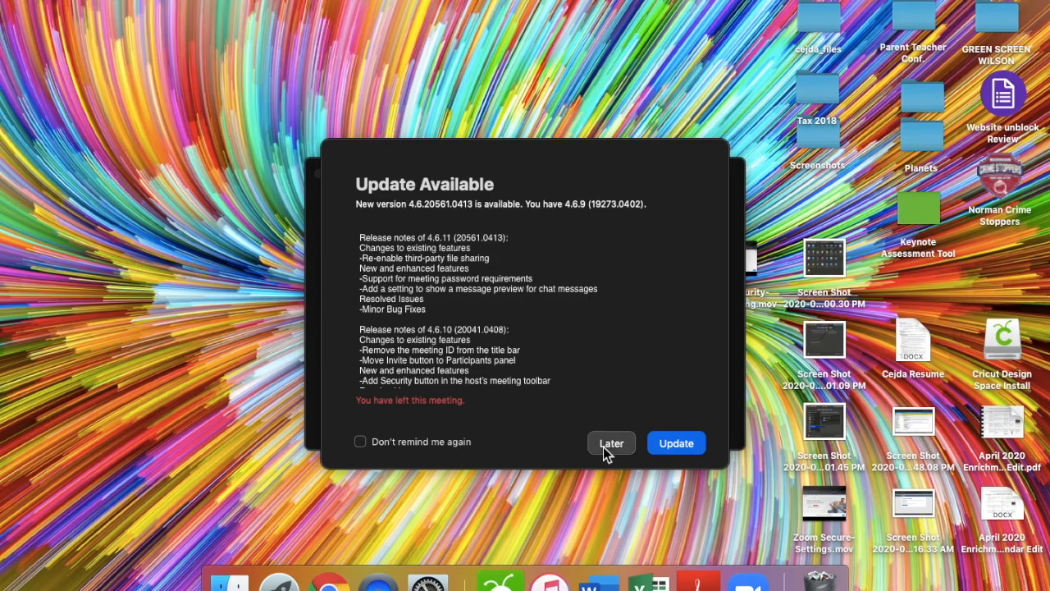
click(604, 445)
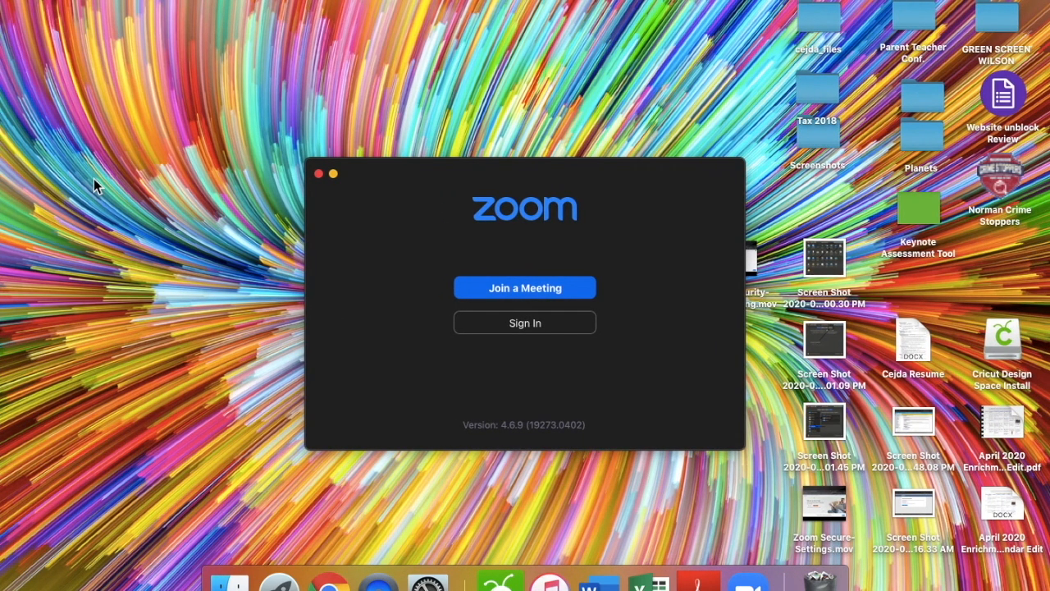